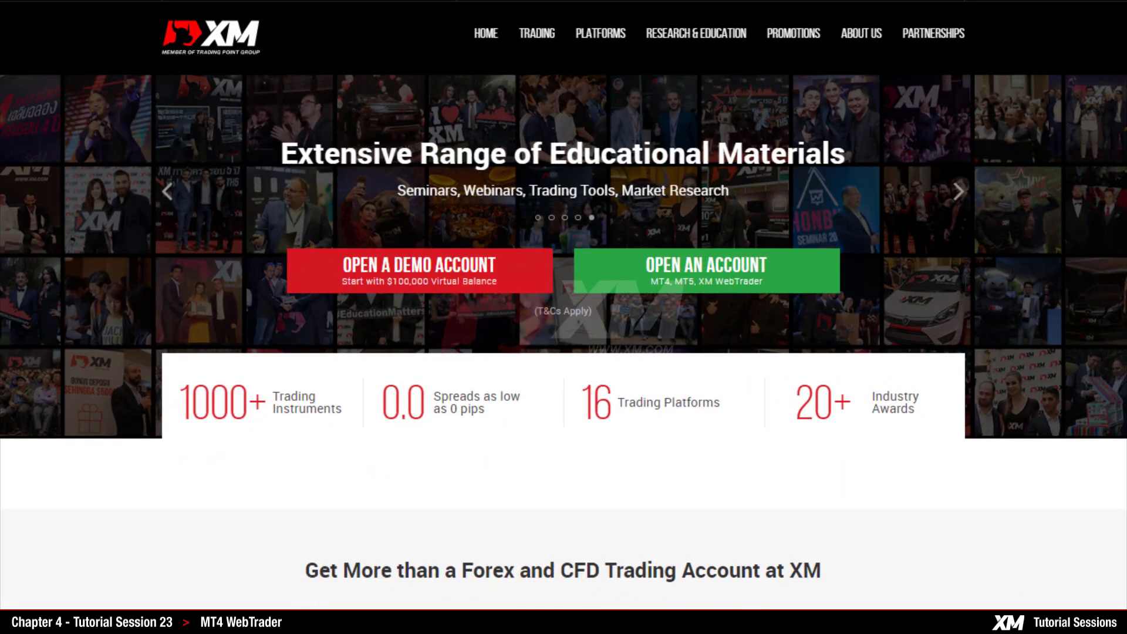
# Go to the MT4 WebTrader page from the XM website's Platforms list.
pyautogui.click(605, 44)
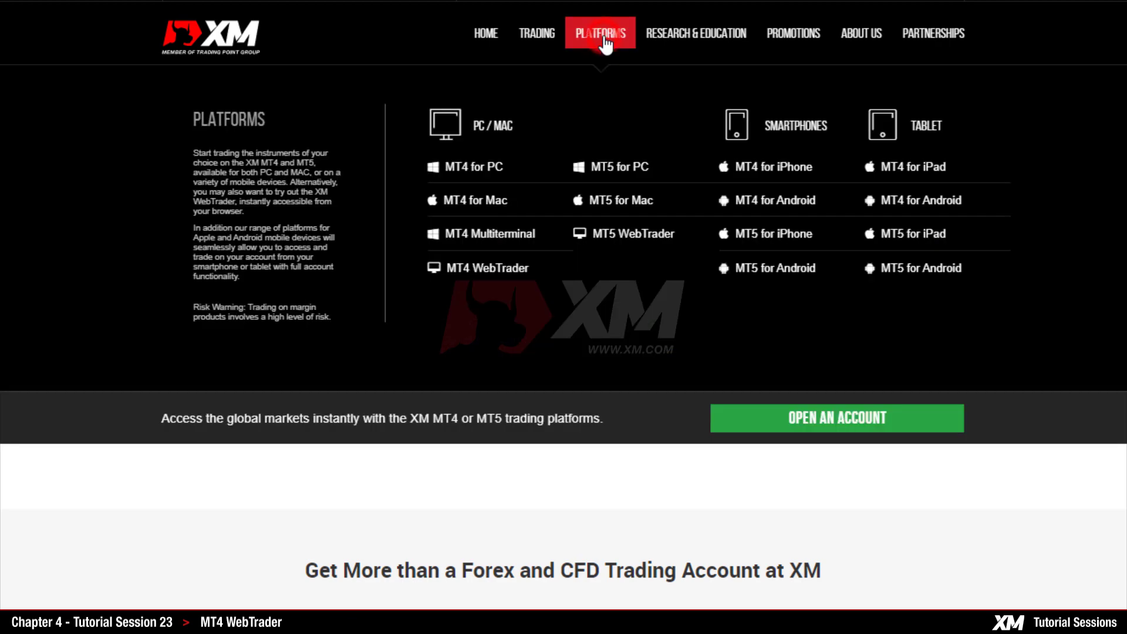
pyautogui.click(485, 269)
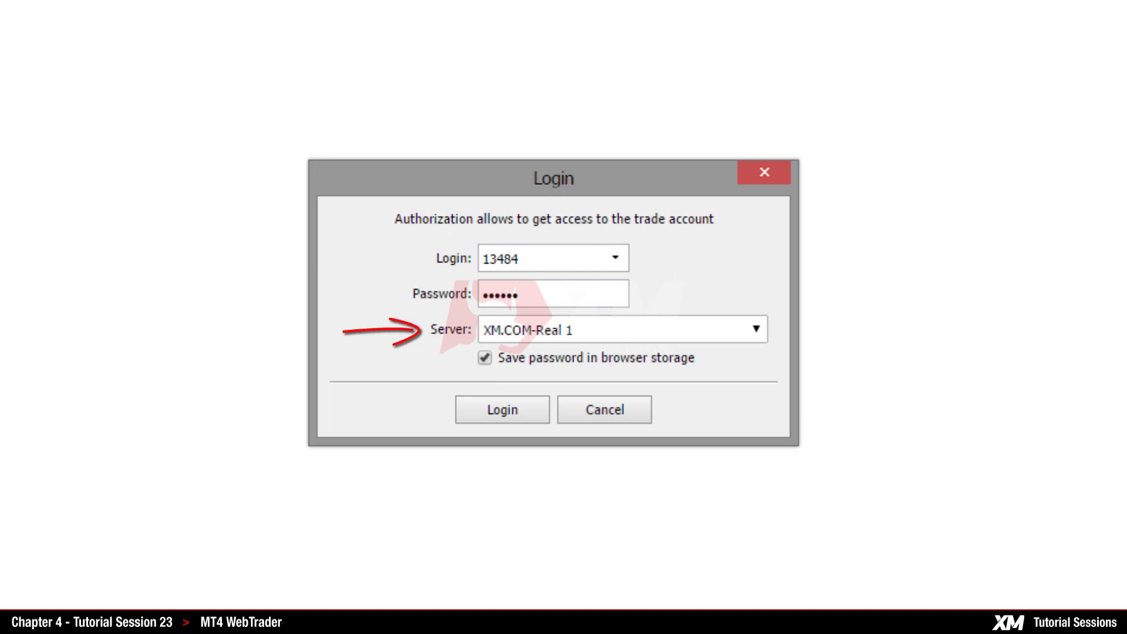
pyautogui.click(744, 326)
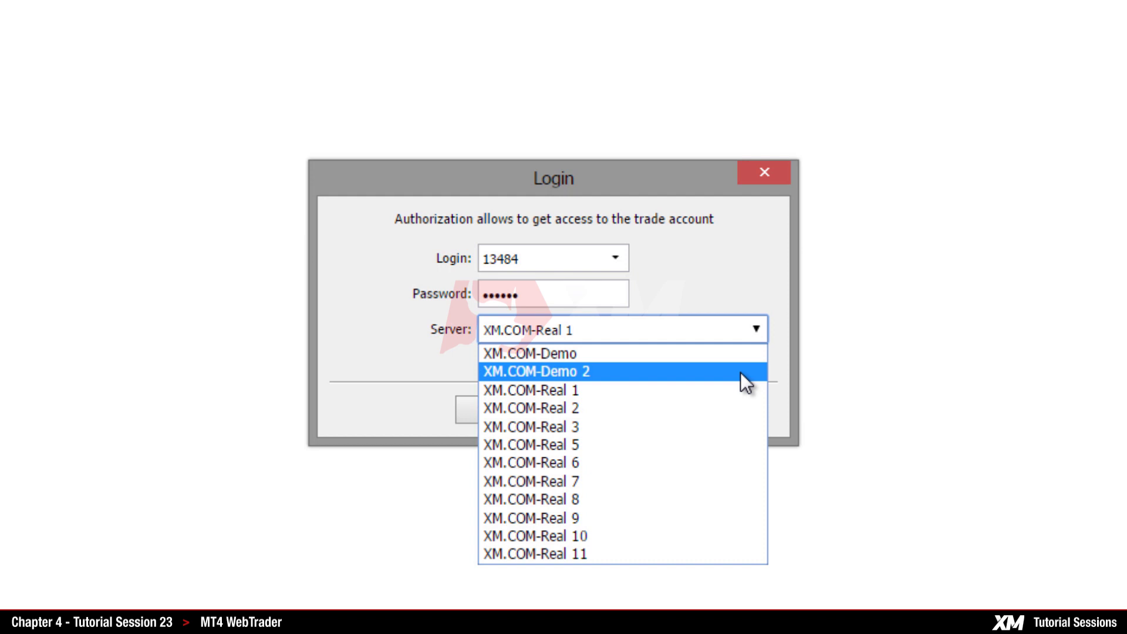
pyautogui.click(735, 390)
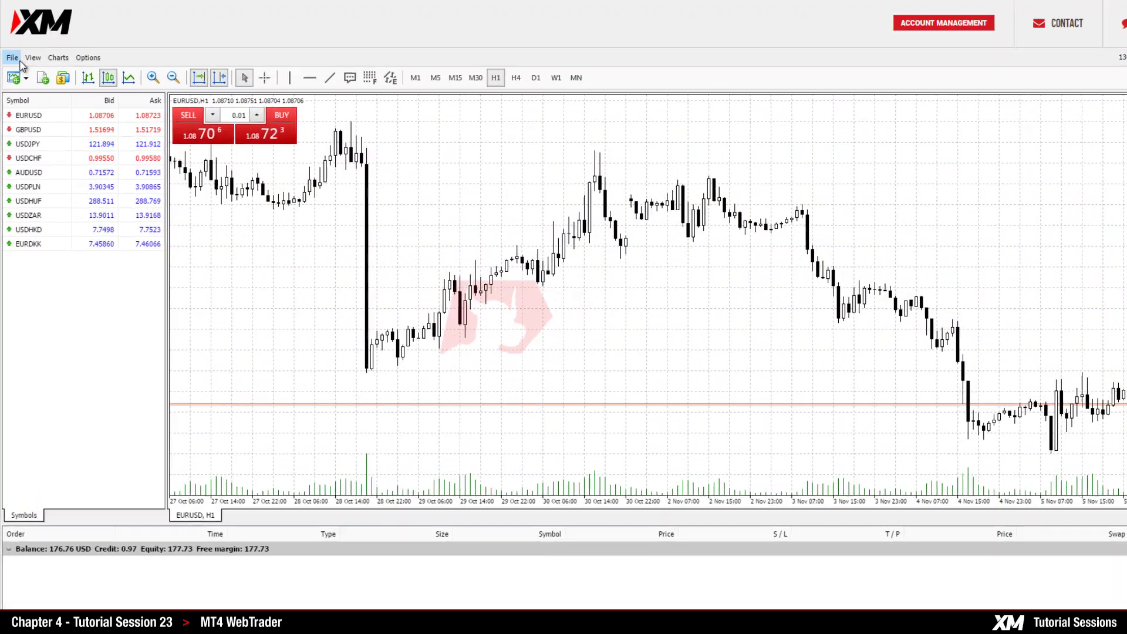
pyautogui.click(19, 60)
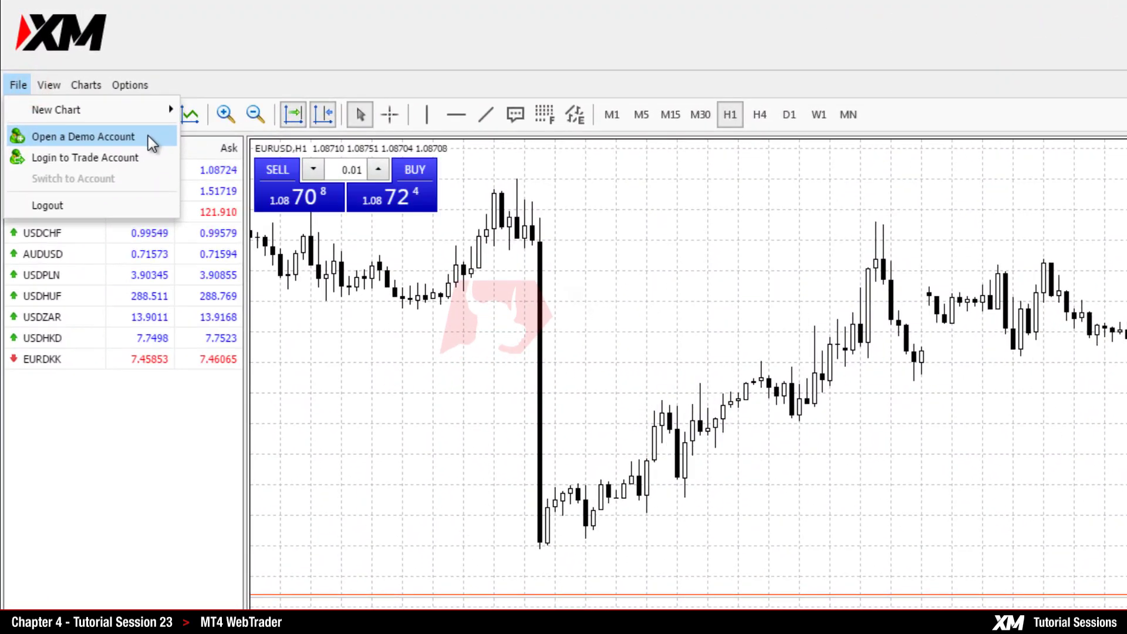
pyautogui.click(148, 136)
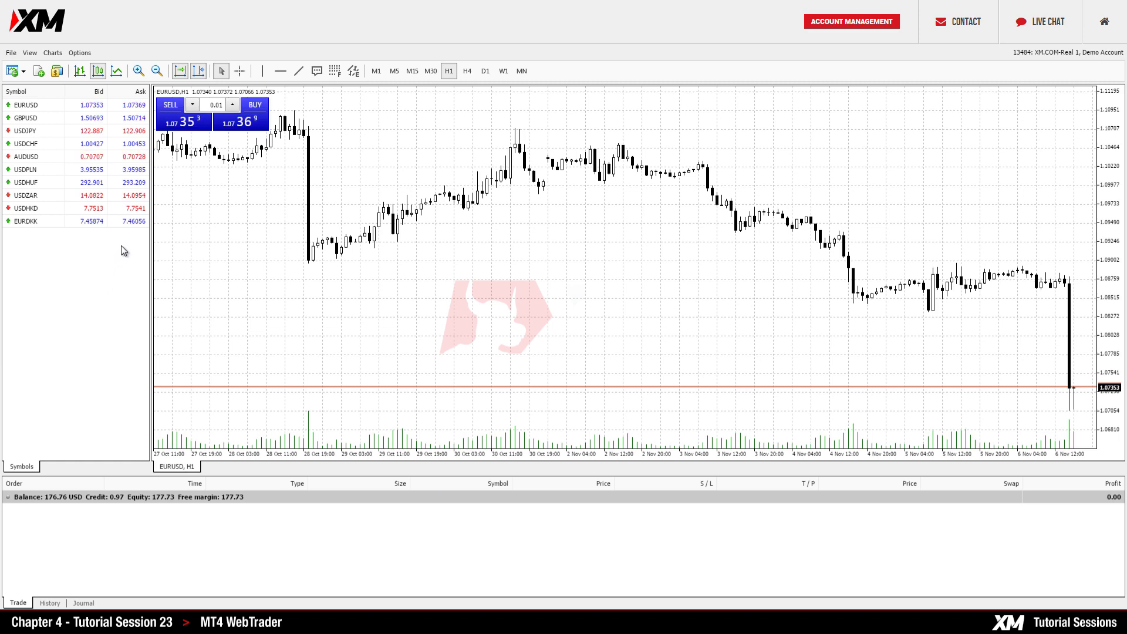
# Show all symbols in Market Watch, open a new EURUSD chart window and switch it to USDJPY.
pyautogui.rightClick(122, 248)
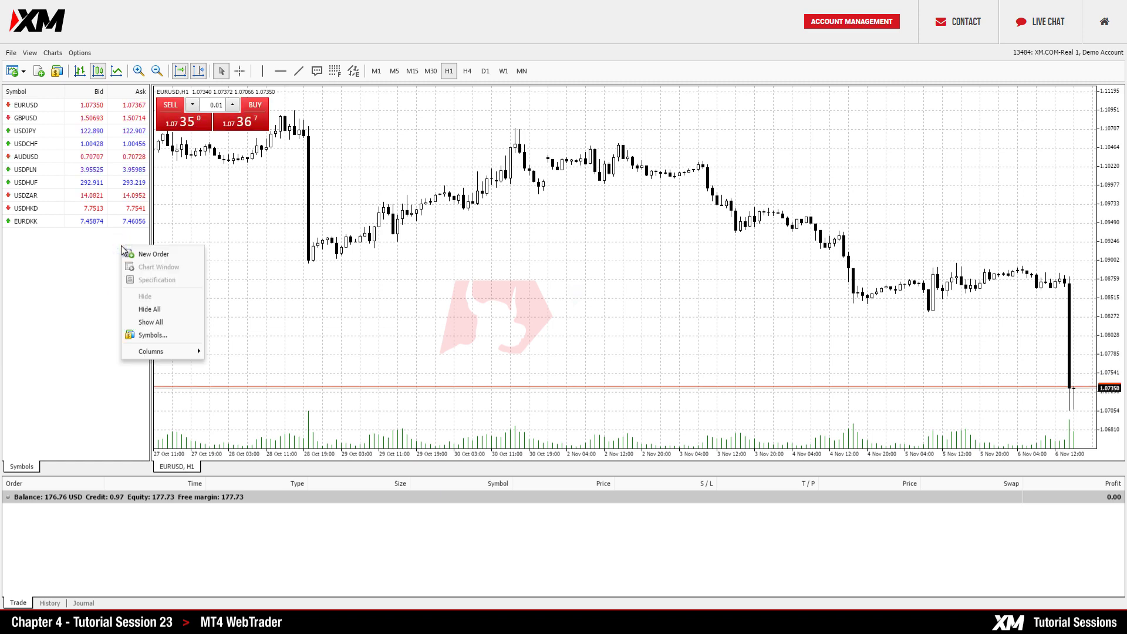
pyautogui.click(166, 323)
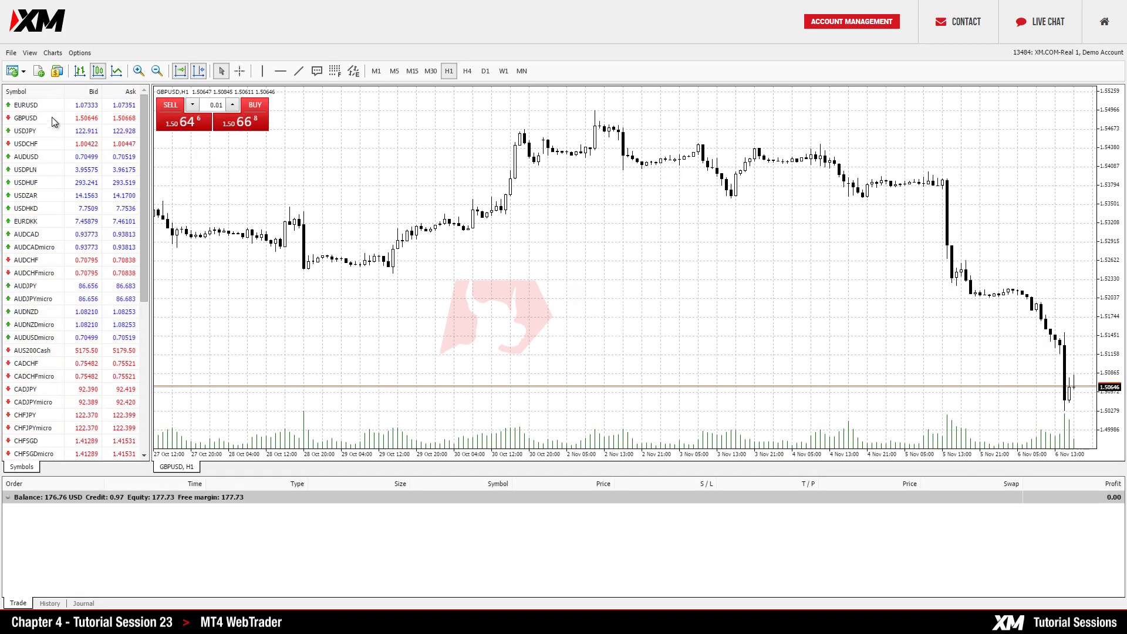
pyautogui.click(52, 104)
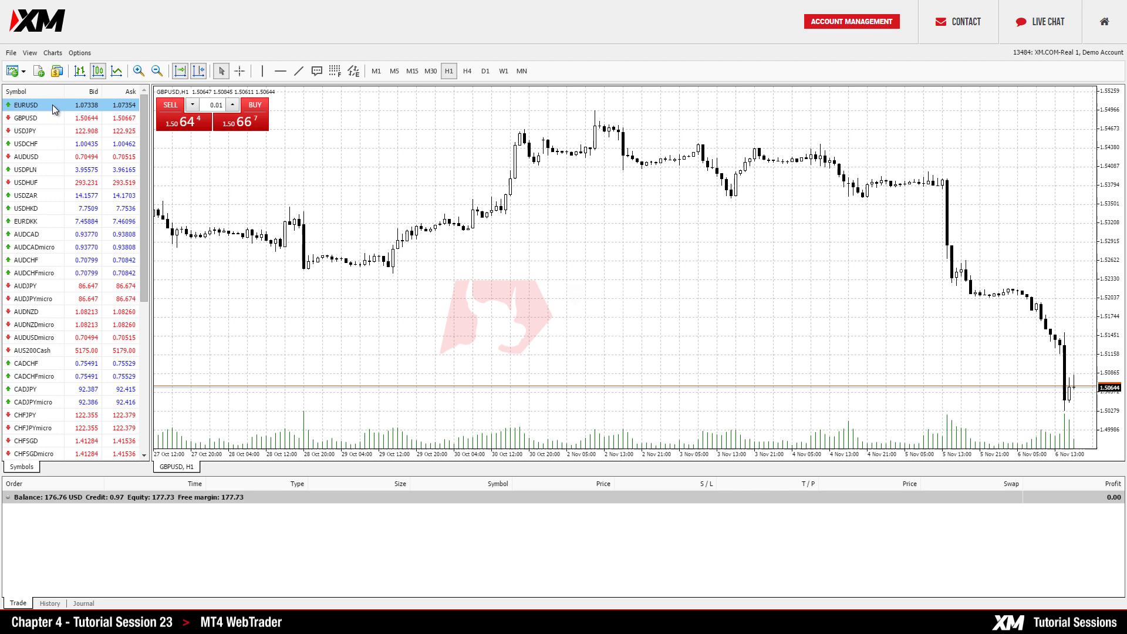
pyautogui.rightClick(51, 104)
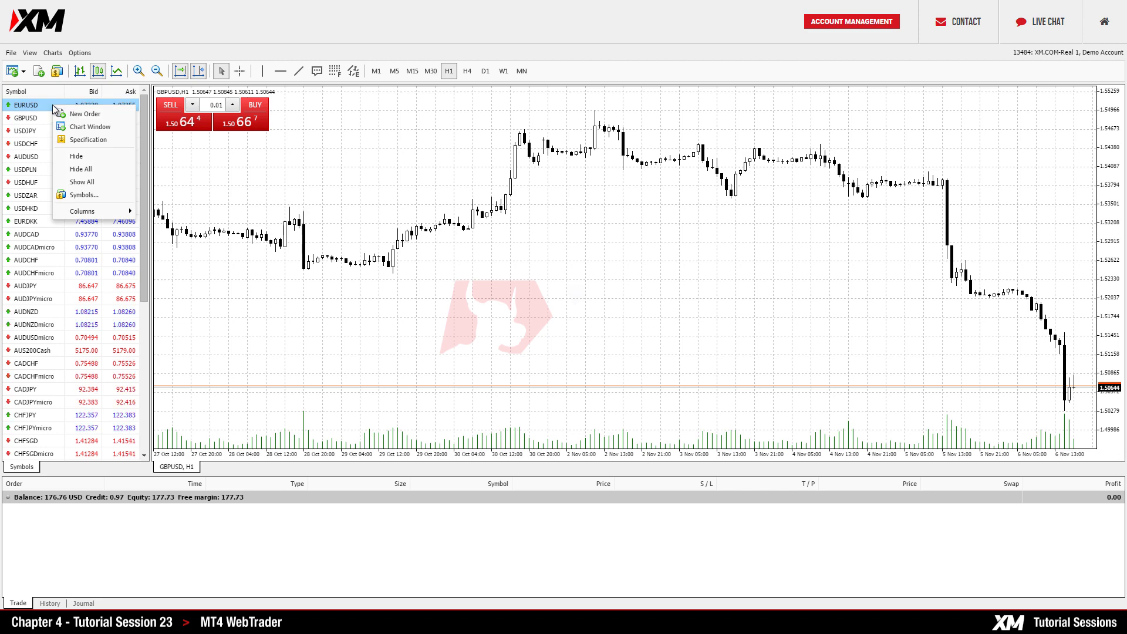
pyautogui.click(112, 127)
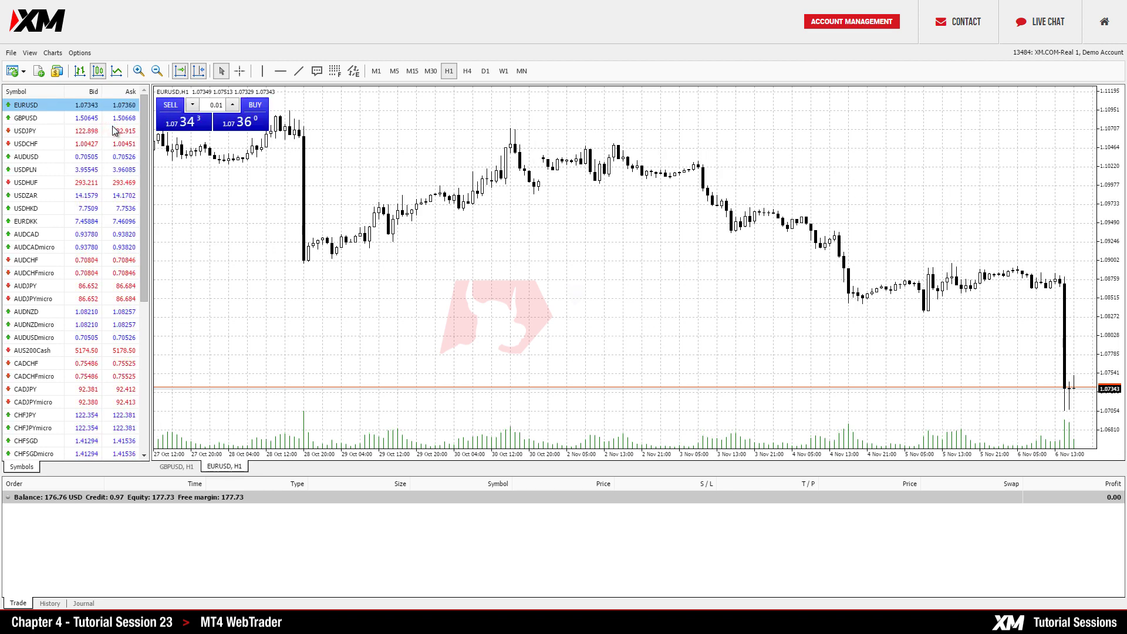
pyautogui.moveTo(34, 134); pyautogui.dragTo(202, 169)
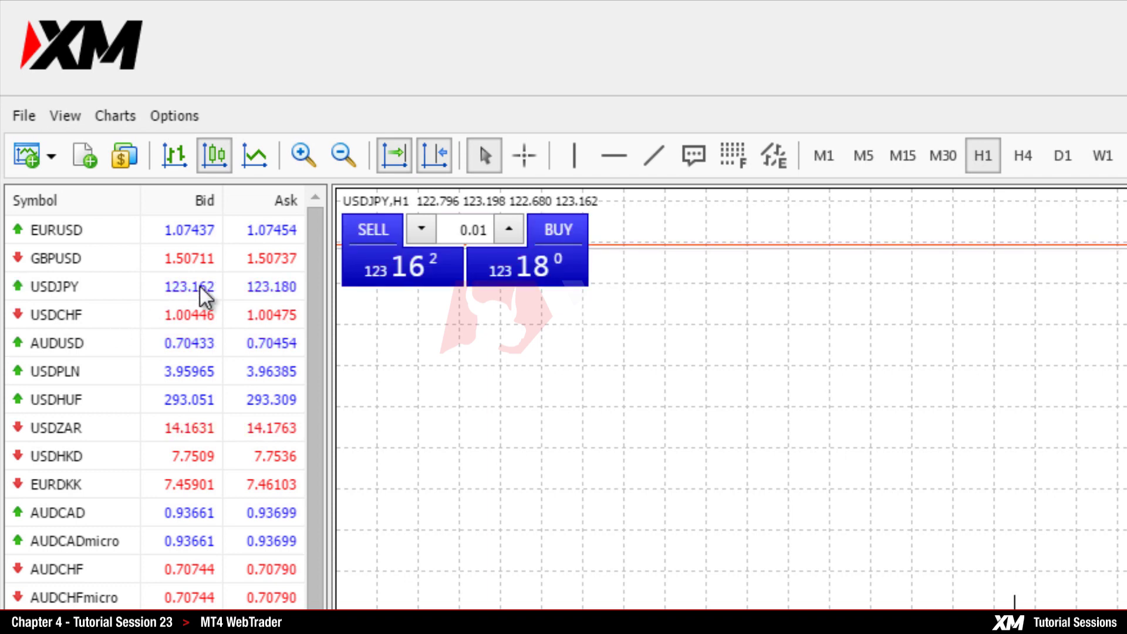
# Add Time, High/Low and Spread columns to the Market Watch quote list.
pyautogui.rightClick(202, 269)
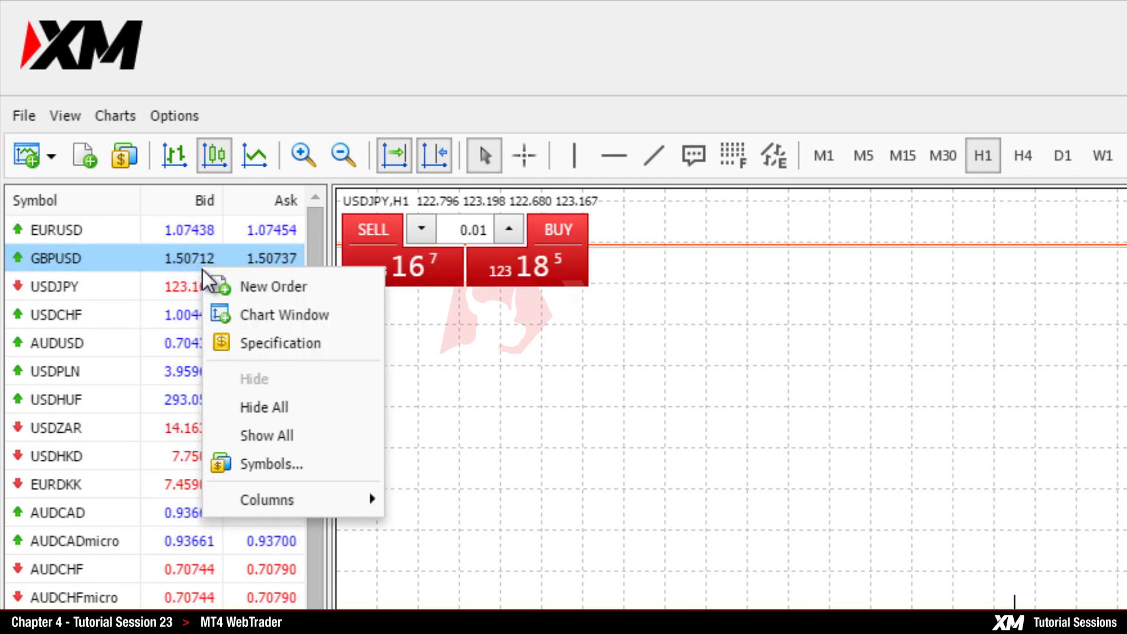
pyautogui.moveTo(315, 496)
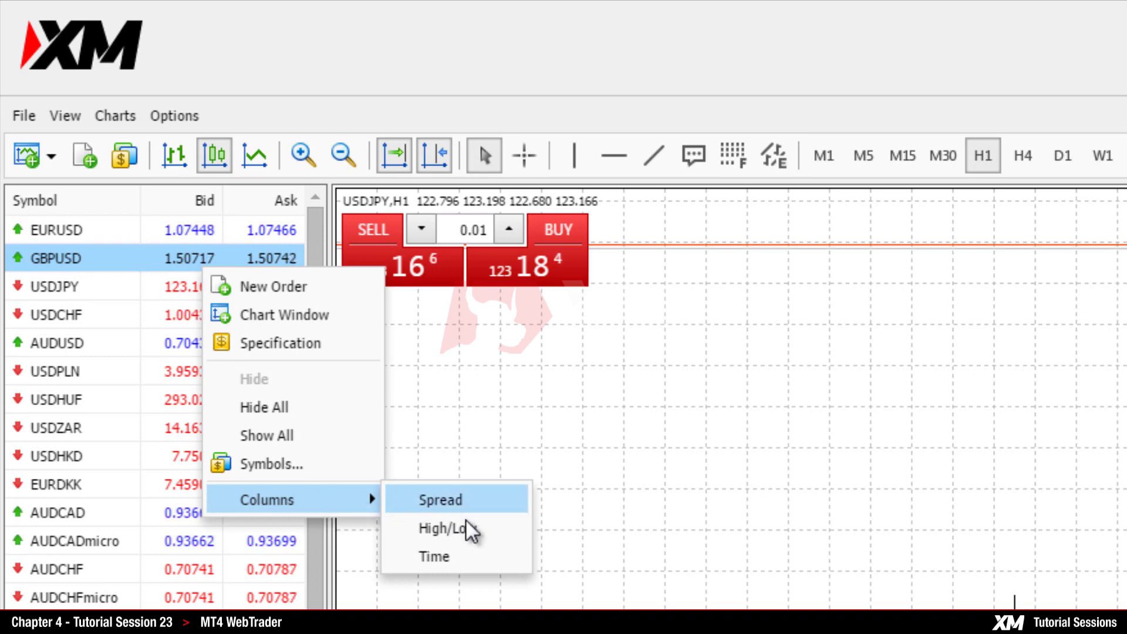
pyautogui.click(478, 555)
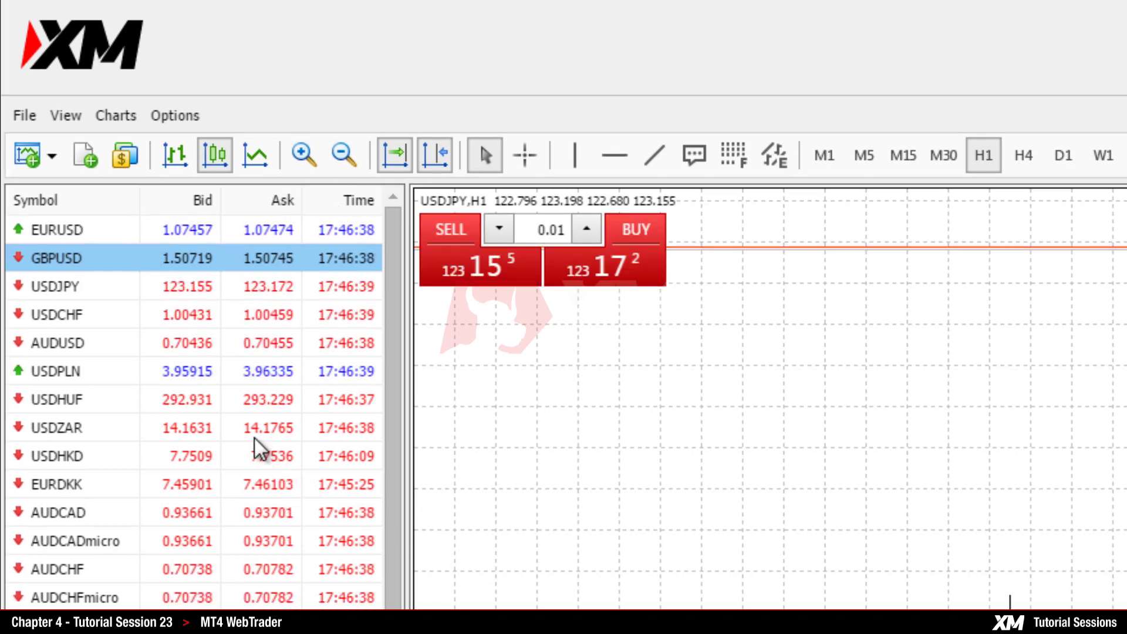
pyautogui.rightClick(227, 399)
pyautogui.moveTo(329, 628)
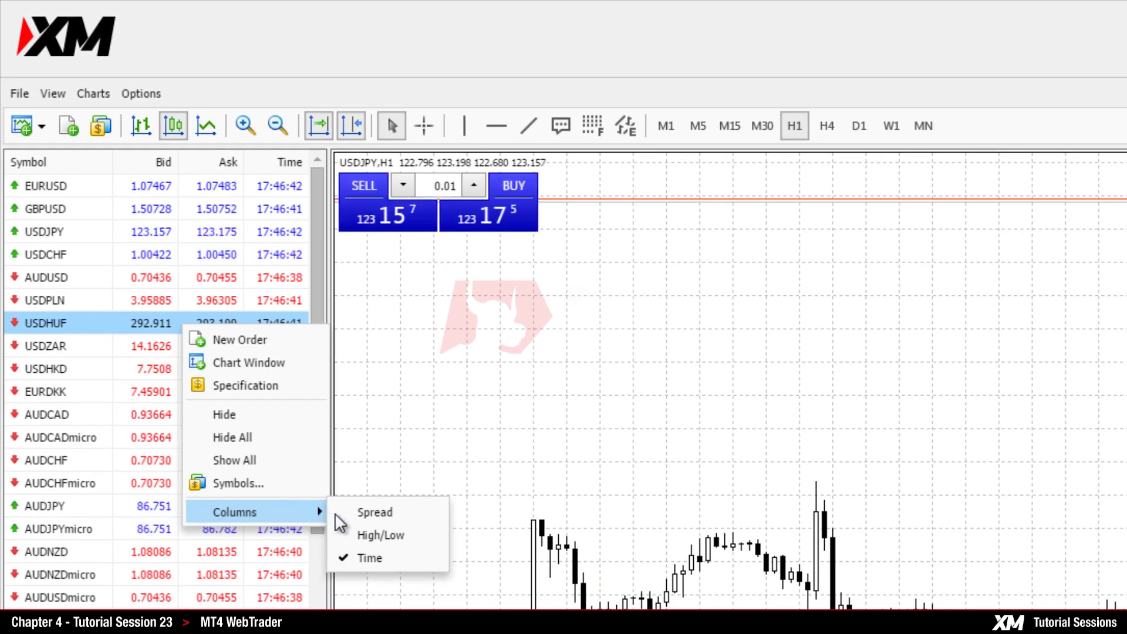
pyautogui.click(410, 536)
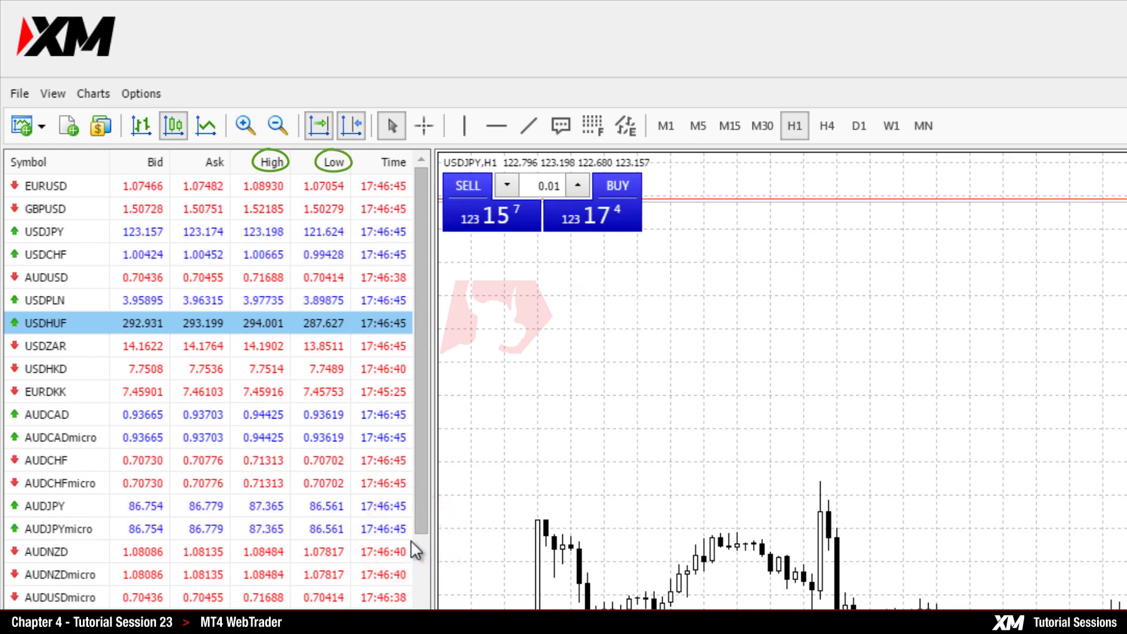
pyautogui.rightClick(302, 394)
pyautogui.moveTo(411, 574)
pyautogui.click(467, 572)
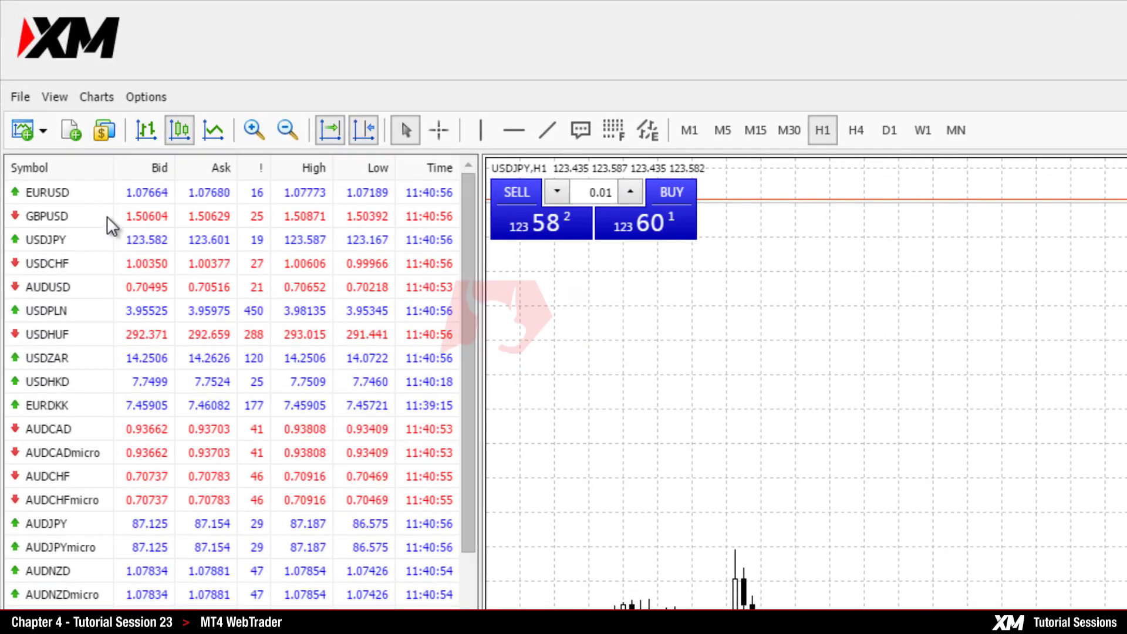
# Open a chart window for GBPUSD from its Market Watch options.
pyautogui.rightClick(108, 218)
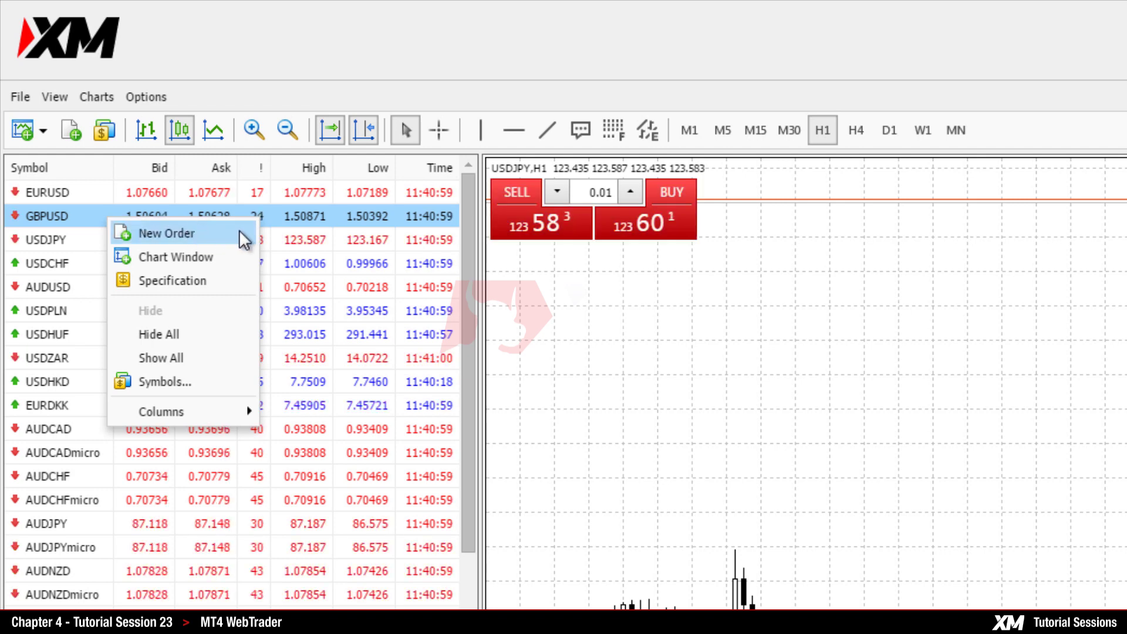
pyautogui.click(249, 265)
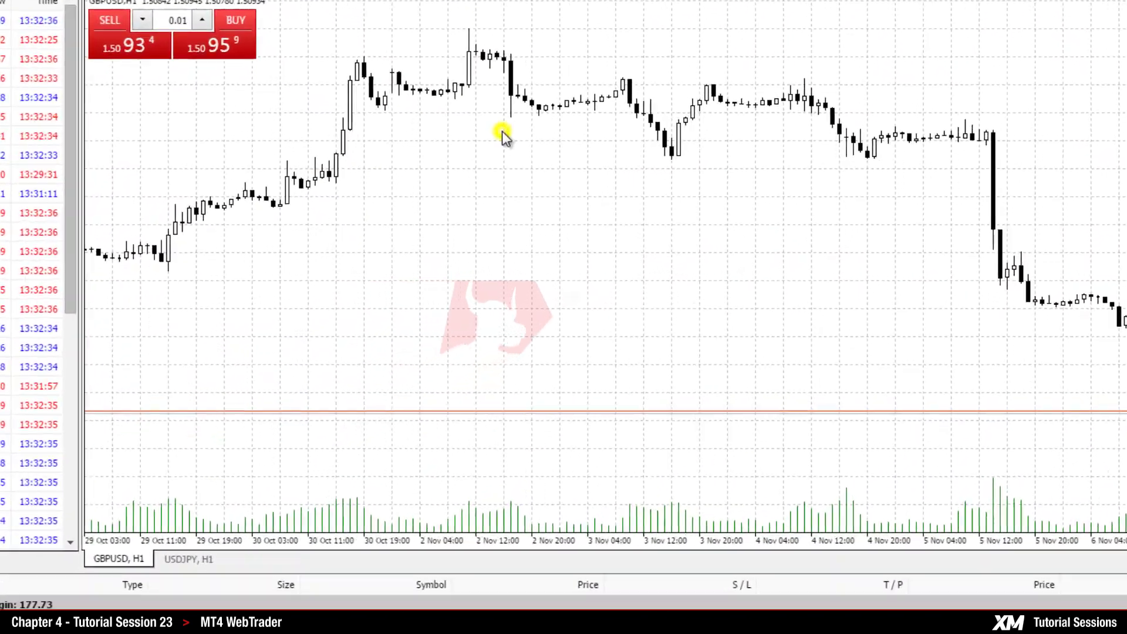
# Start a new order from the GBPUSD chart's context menu.
pyautogui.rightClick(545, 179)
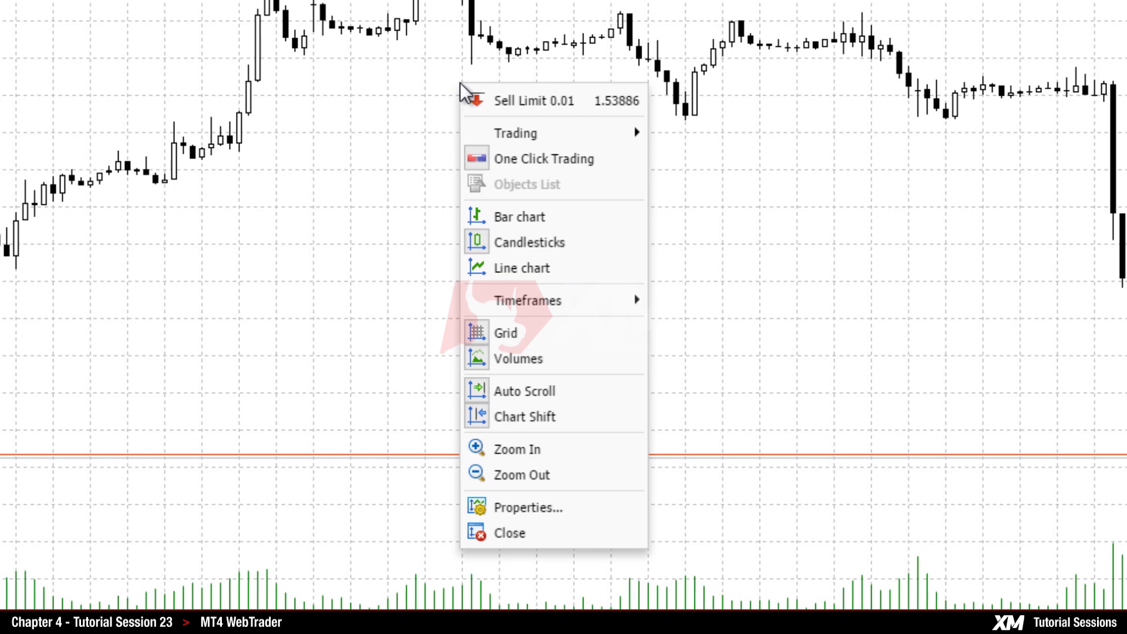
pyautogui.moveTo(585, 135)
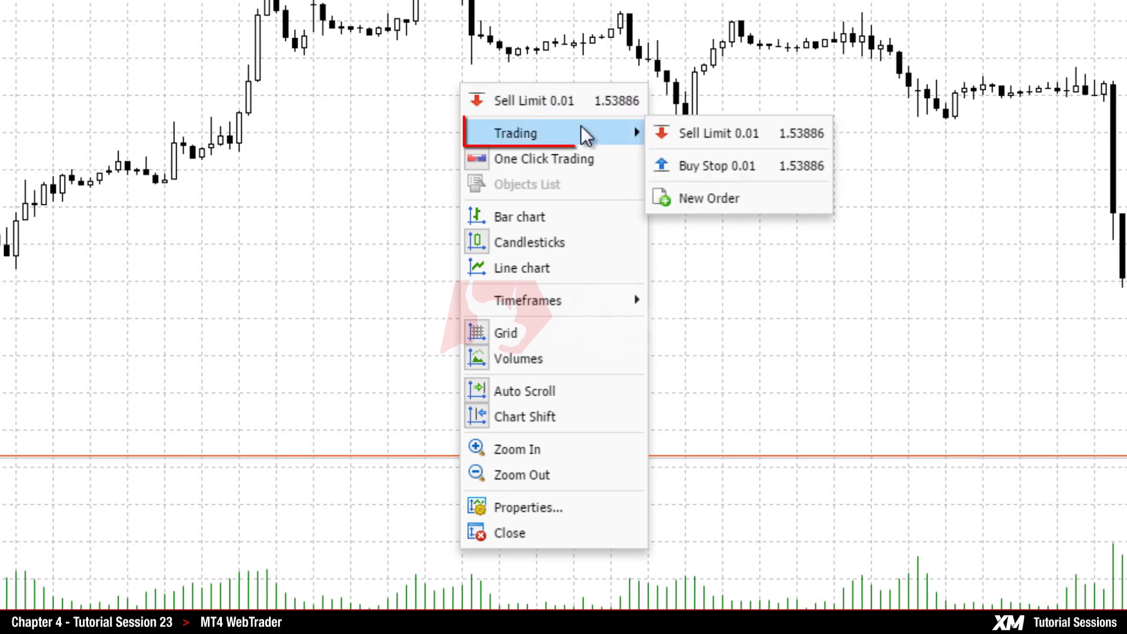
pyautogui.click(803, 202)
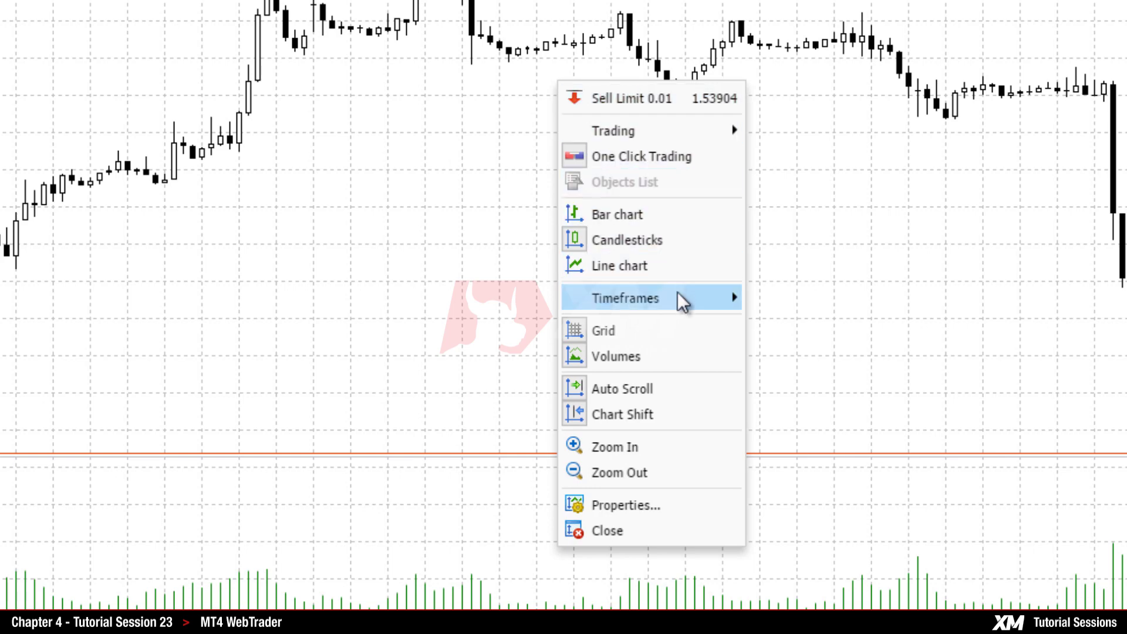
# Zoom the GBPUSD chart in twice and out twice, then open its Properties.
pyautogui.moveTo(678, 293)
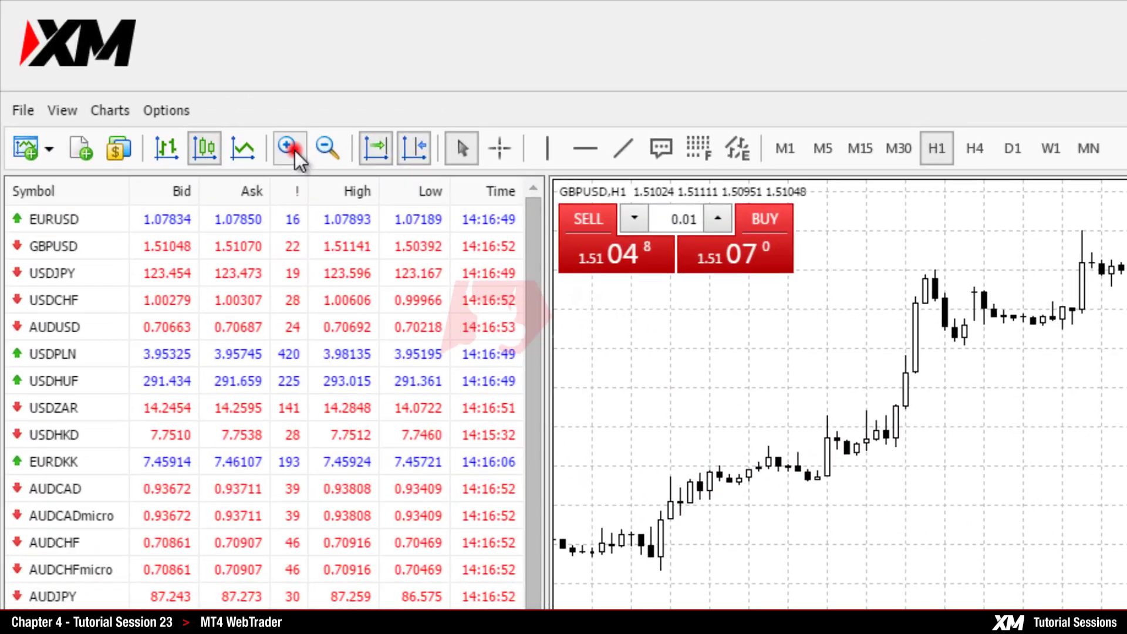
pyautogui.click(293, 150)
pyautogui.click(293, 149)
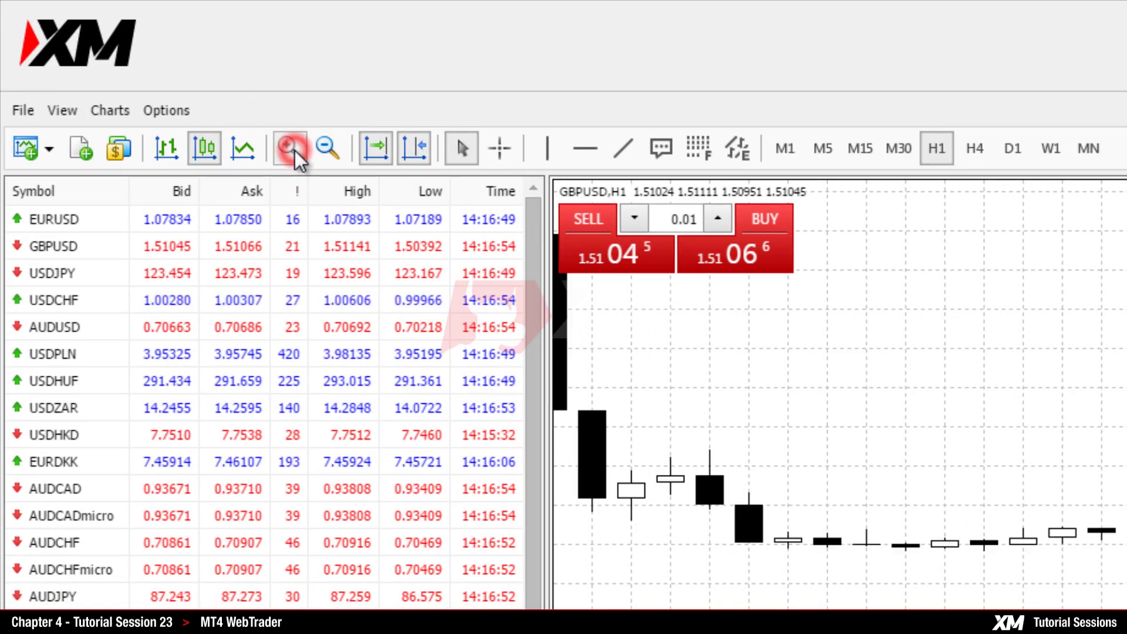
pyautogui.click(328, 151)
pyautogui.click(328, 152)
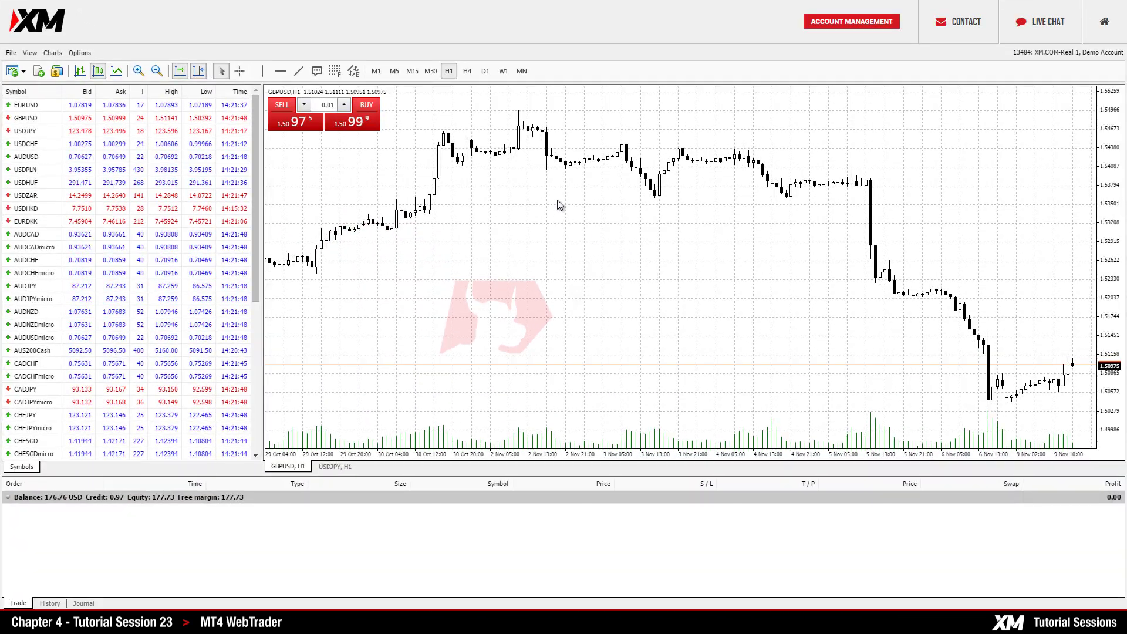
pyautogui.rightClick(611, 212)
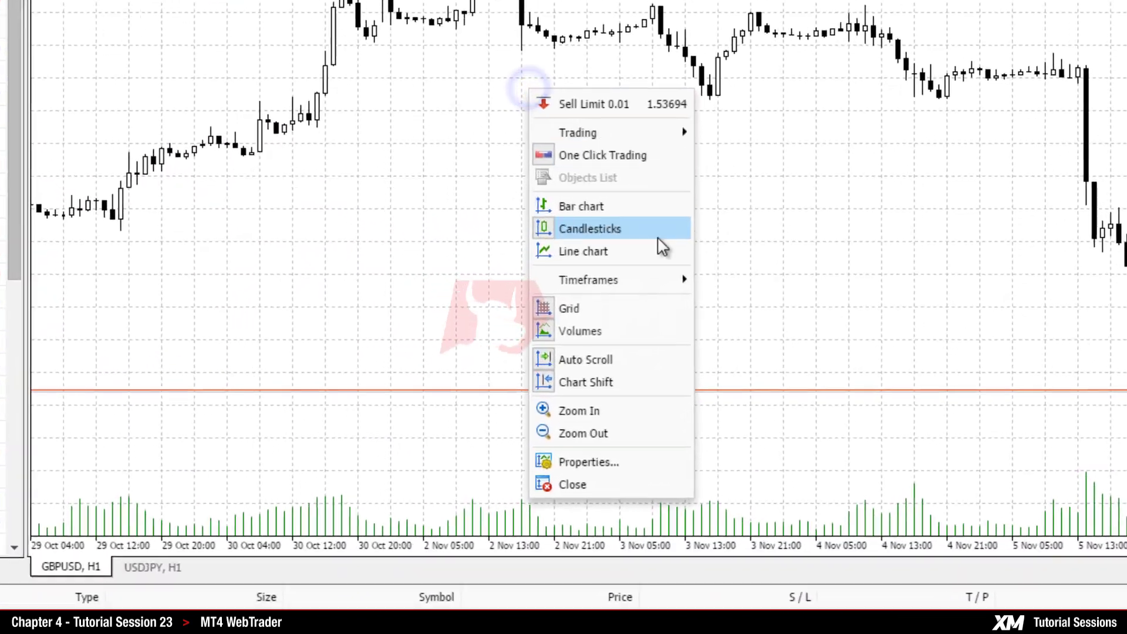
pyautogui.click(661, 463)
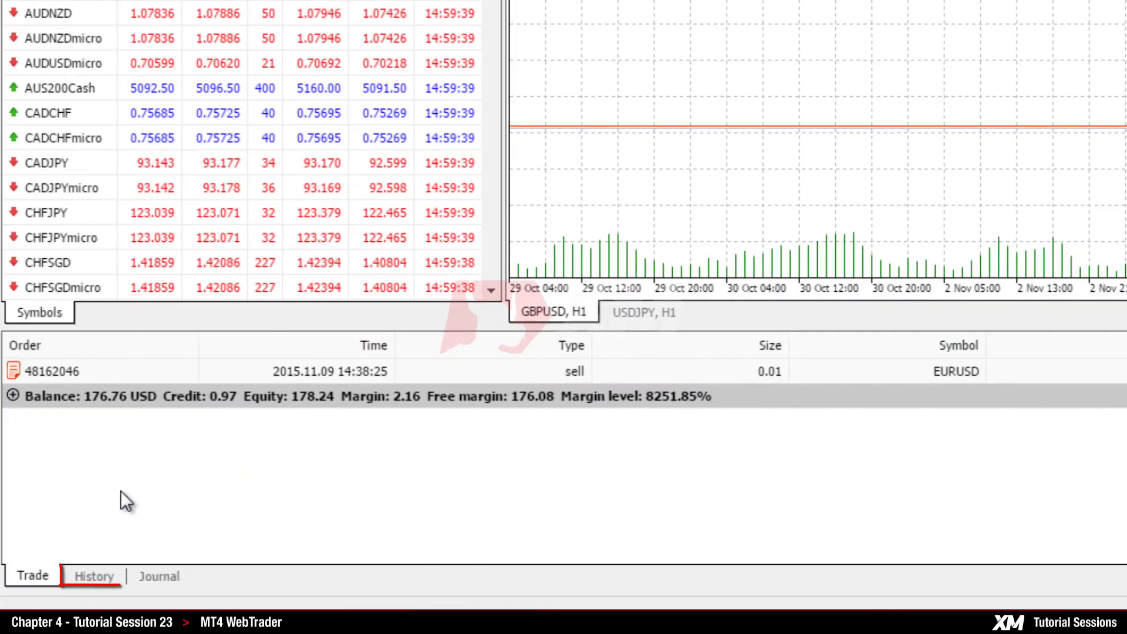
# View the account's order History, then the Journal log in the terminal.
pyautogui.click(94, 578)
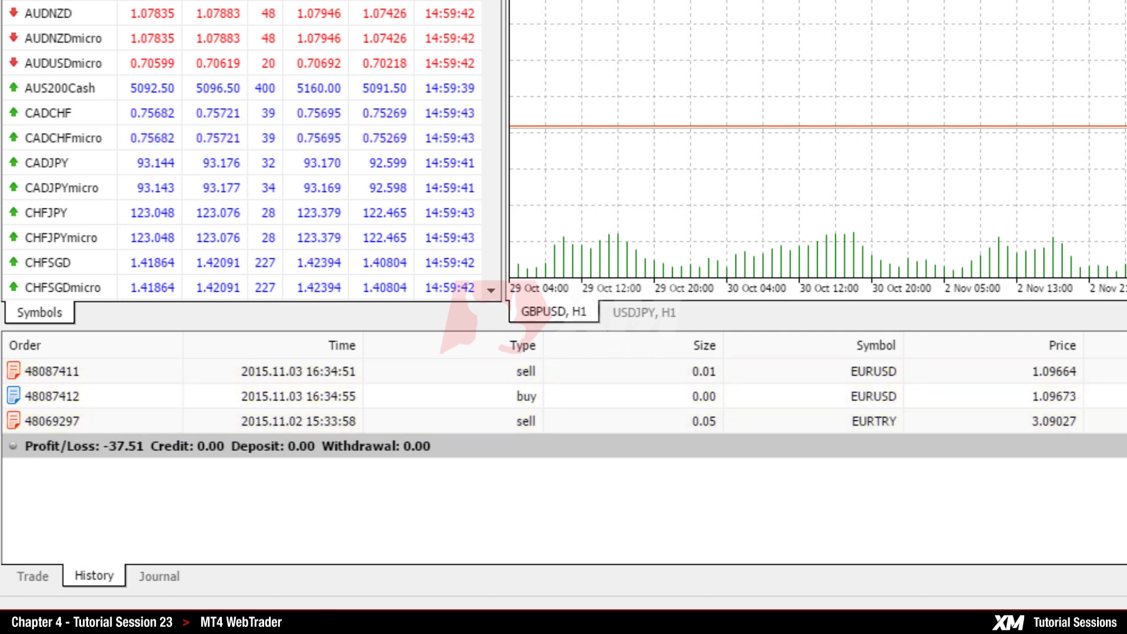
pyautogui.click(150, 572)
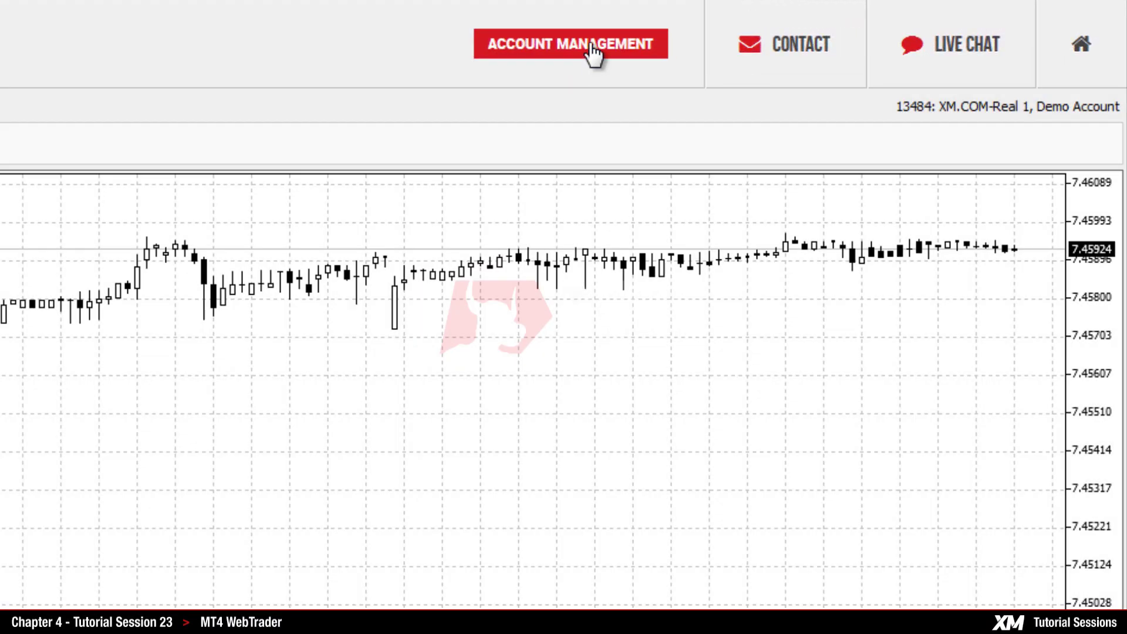
# Visit Account Management and the Live Chat form, then return to the XM homepage.
pyautogui.click(594, 55)
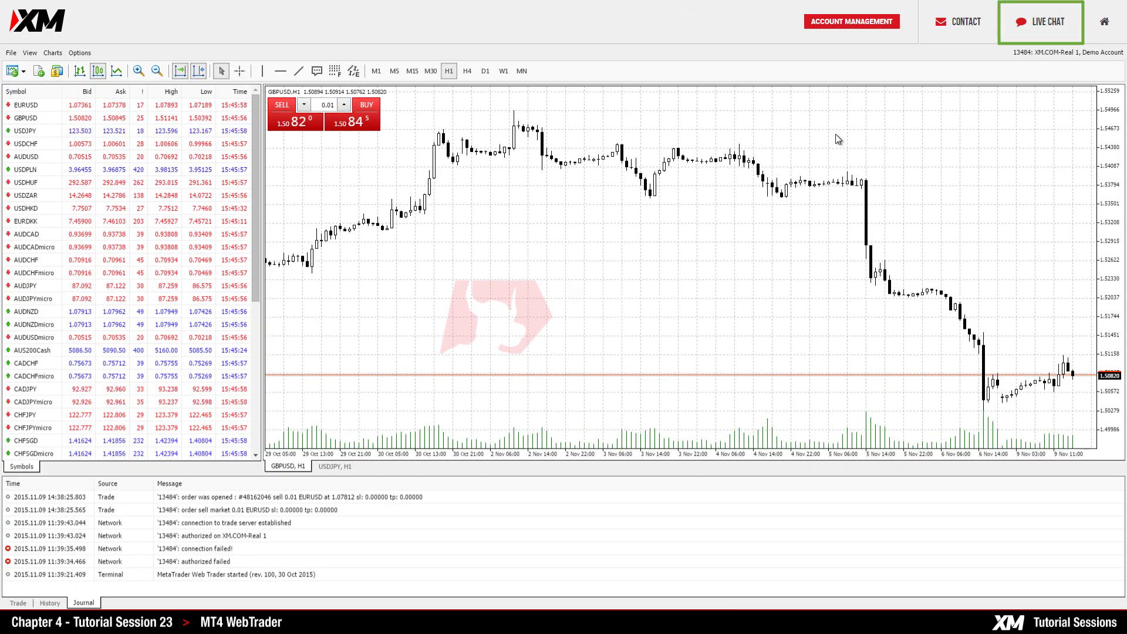
pyautogui.click(1039, 29)
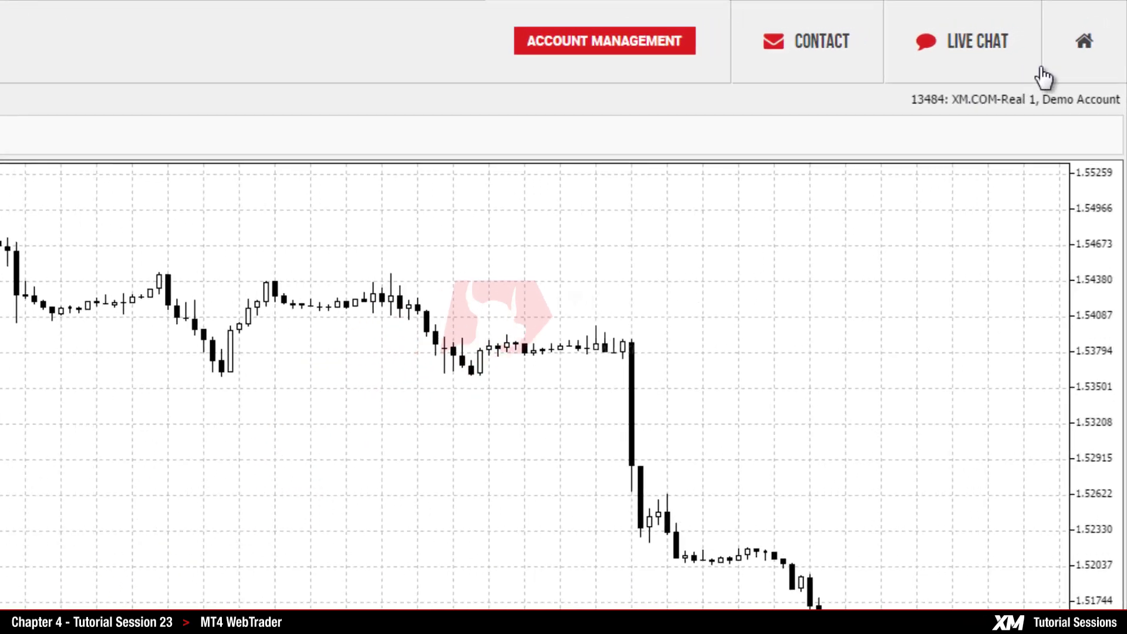
pyautogui.click(1084, 41)
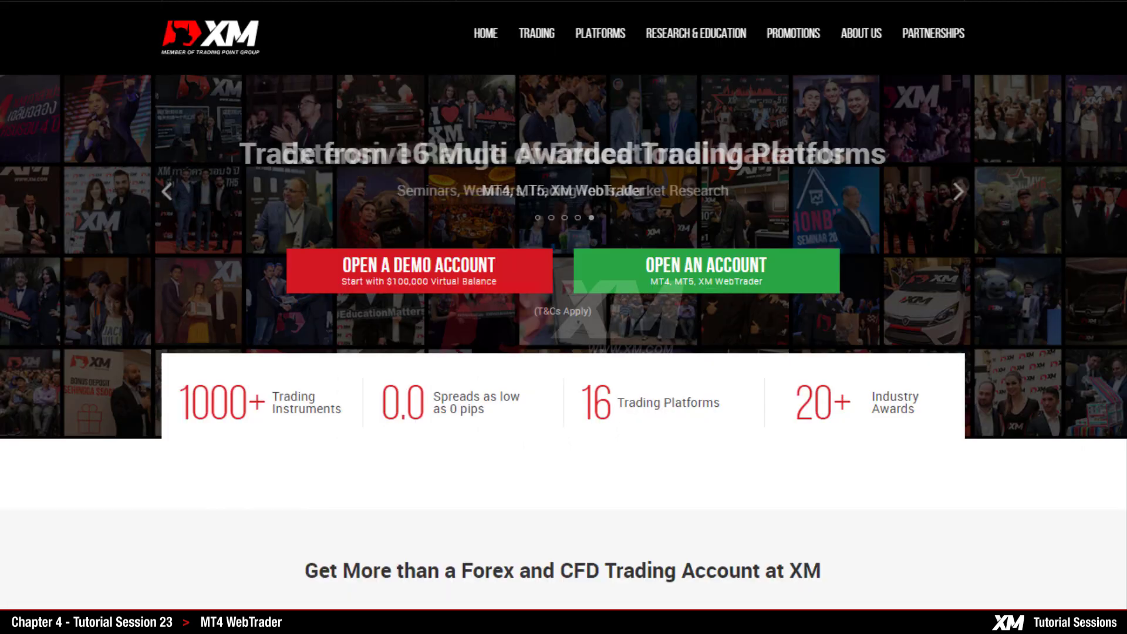